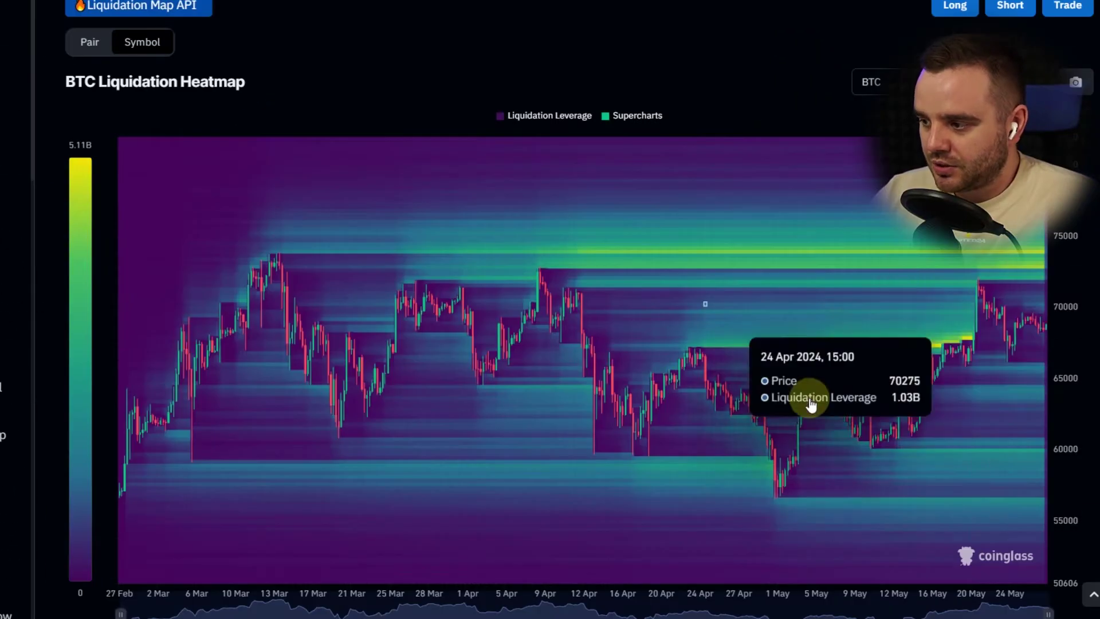
Go from the Liquidation Heatmap page to the Ethereum Futures Data overview and scroll through it
scroll(368, 217, up, 1)
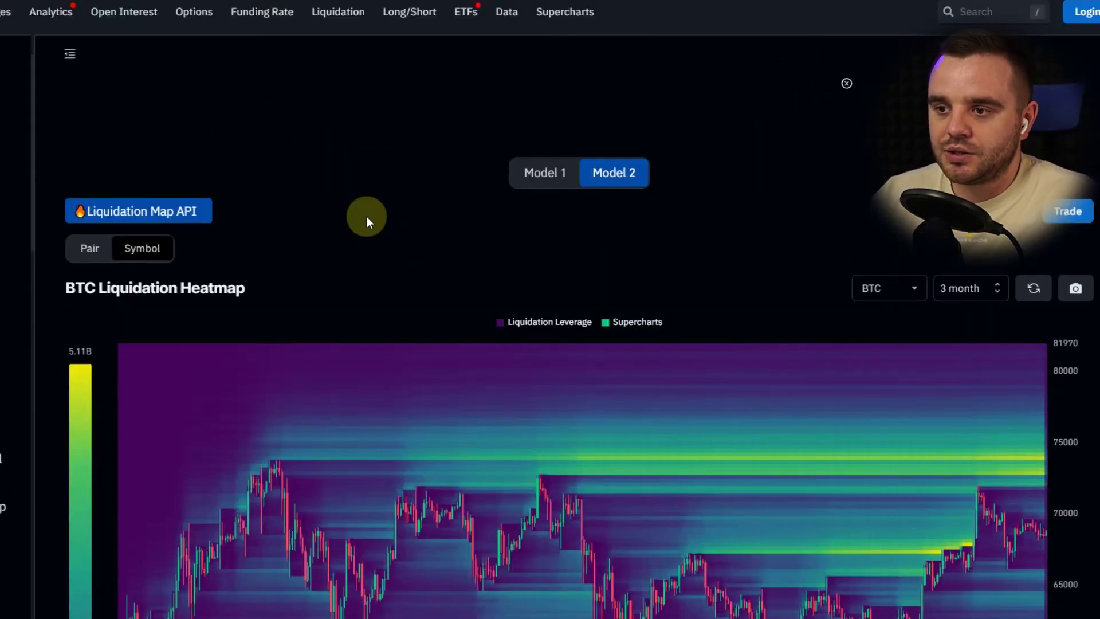
mouse_move(335, 17)
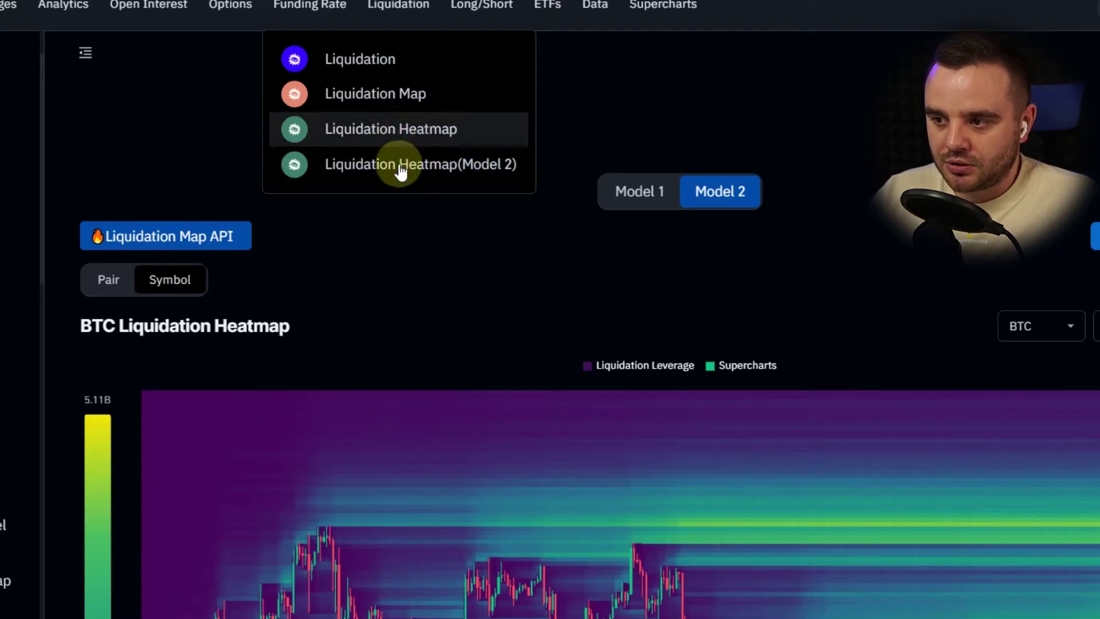
click(409, 136)
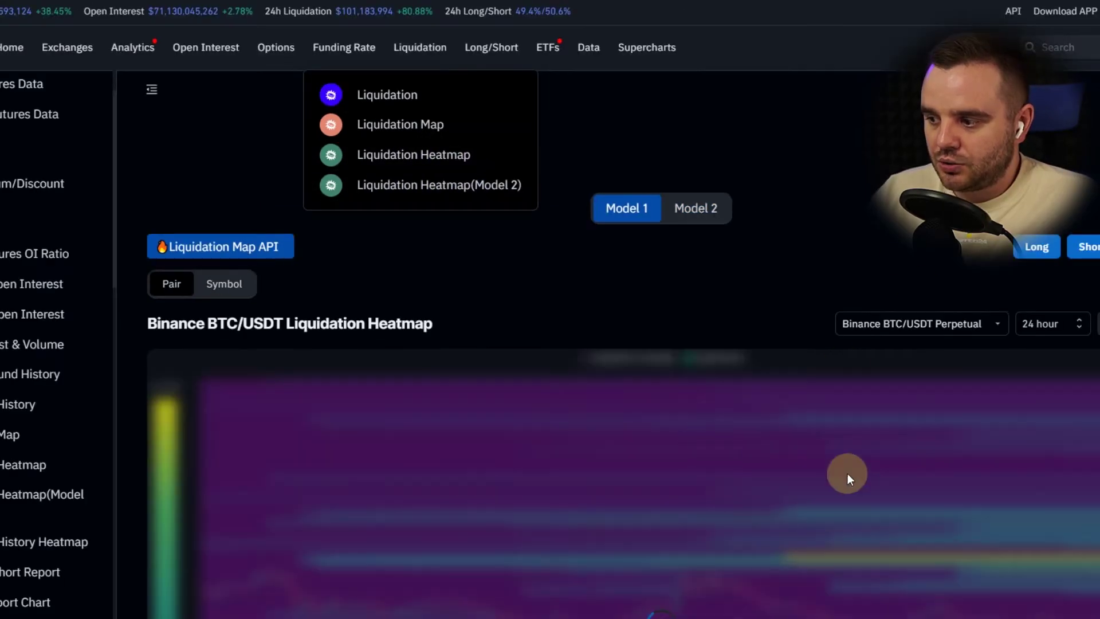
click(73, 113)
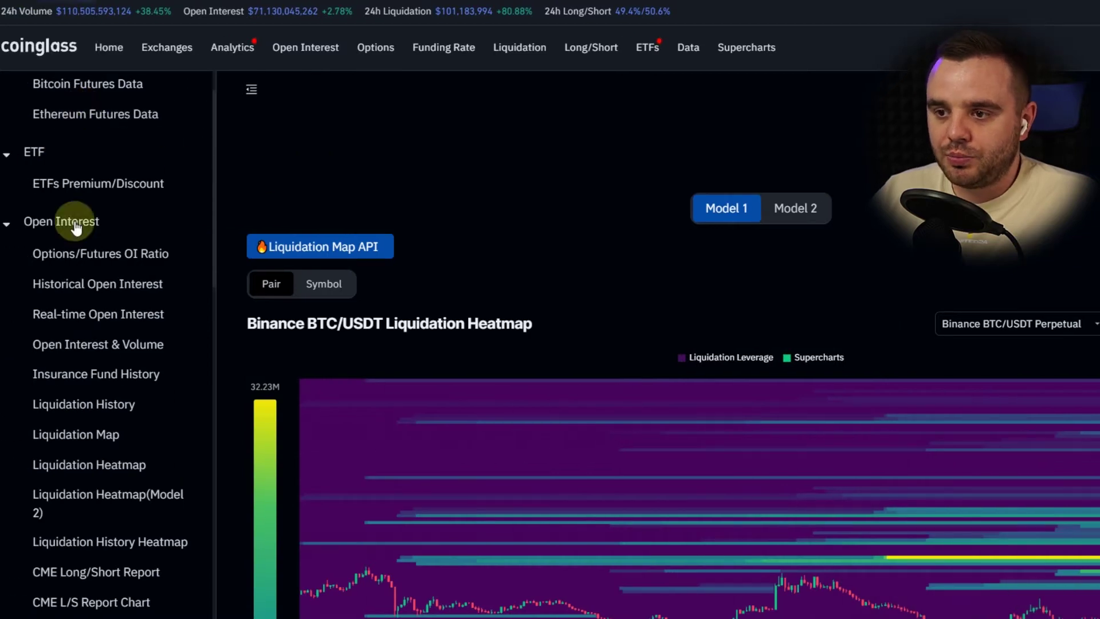
scroll(99, 242, down, 1)
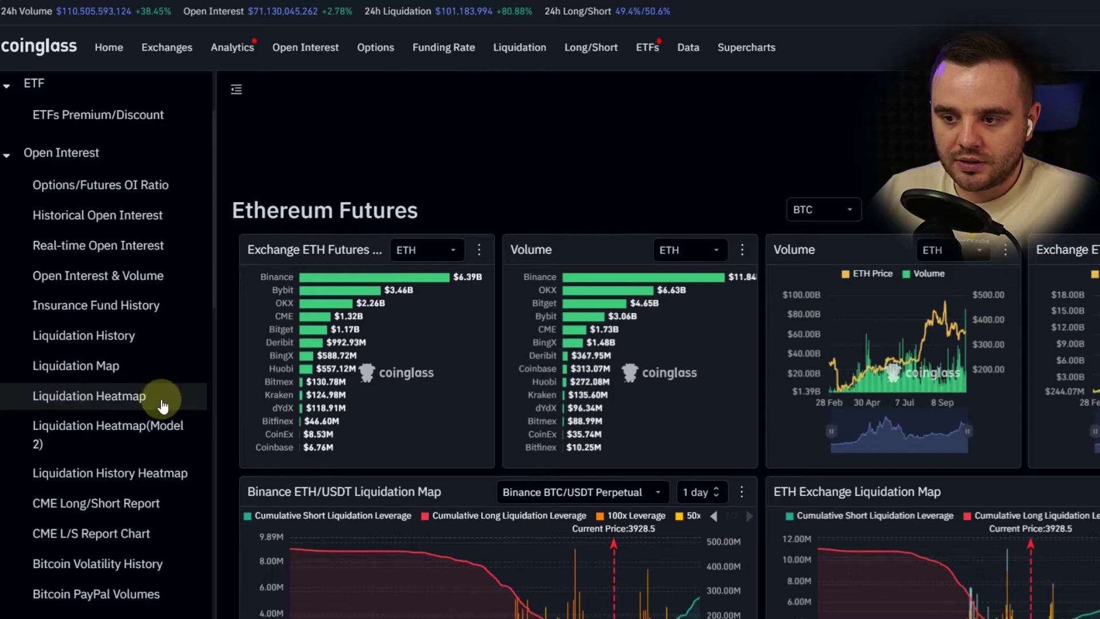
Open Liquidation Heatmap (Model 2) and scroll to the ETH heatmap on its 3 month range
click(155, 440)
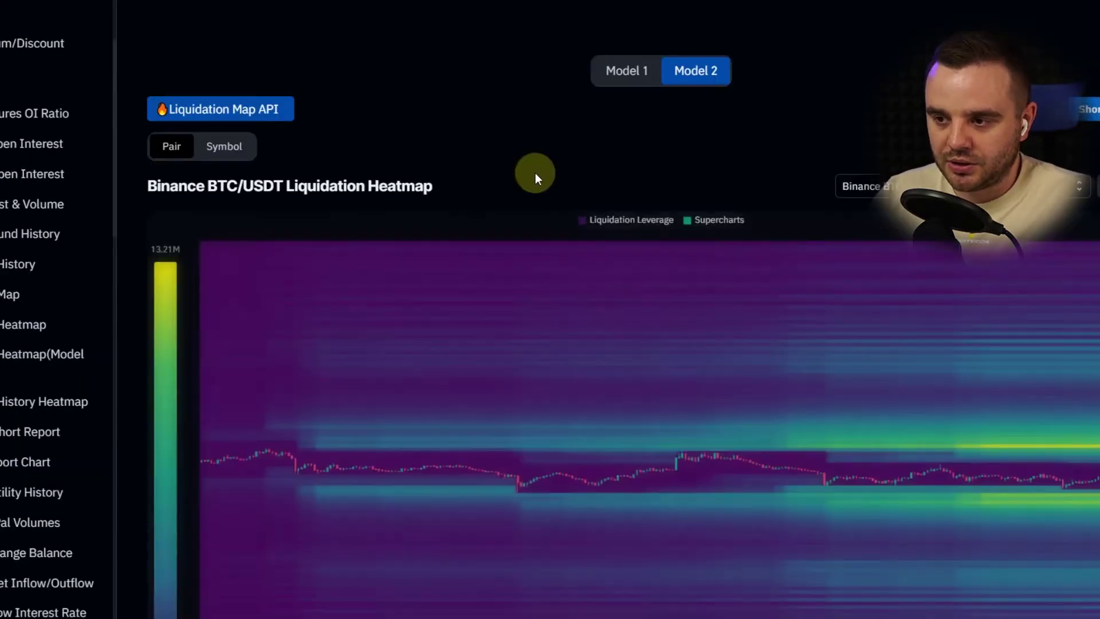
scroll(497, 102, down, 1)
scroll(490, 128, up, 1)
scroll(490, 128, down, 1)
scroll(490, 128, up, 1)
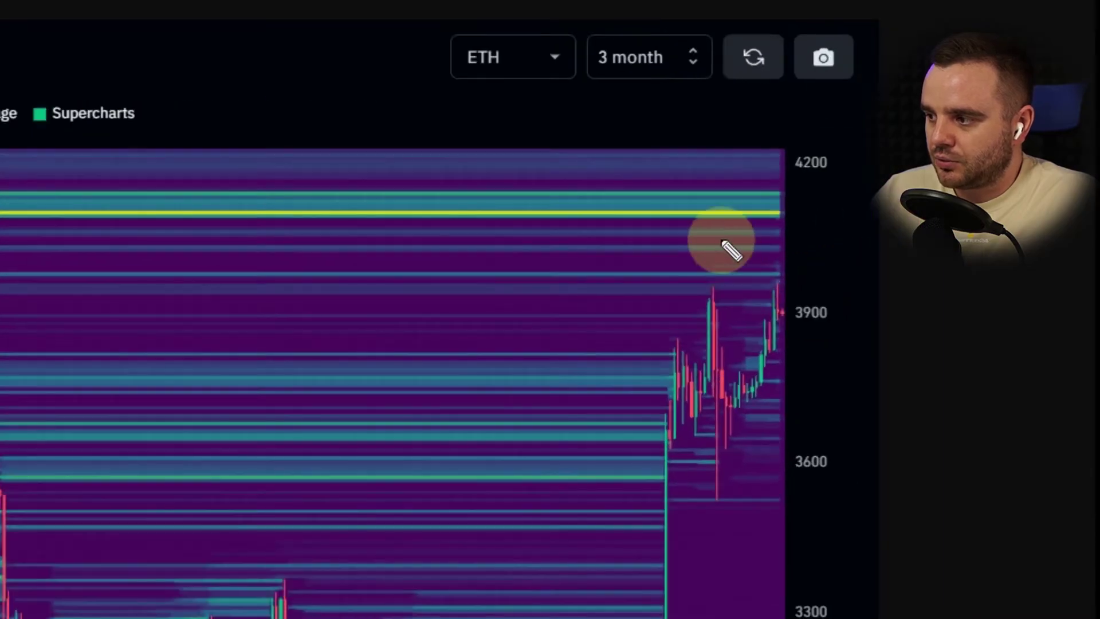
Bracket the bright liquidation band near the top of the ETH heatmap, then erase the marks
mouse_move(885, 167)
mouse_down()
mouse_move(934, 162)
mouse_move(897, 145)
mouse_up()
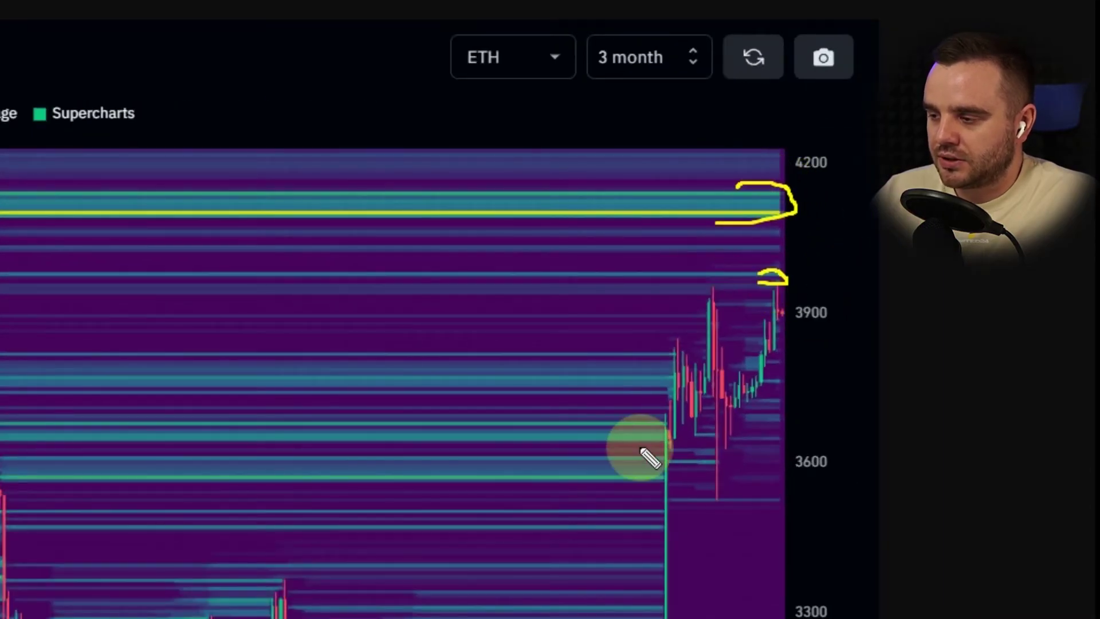
key(Escape)
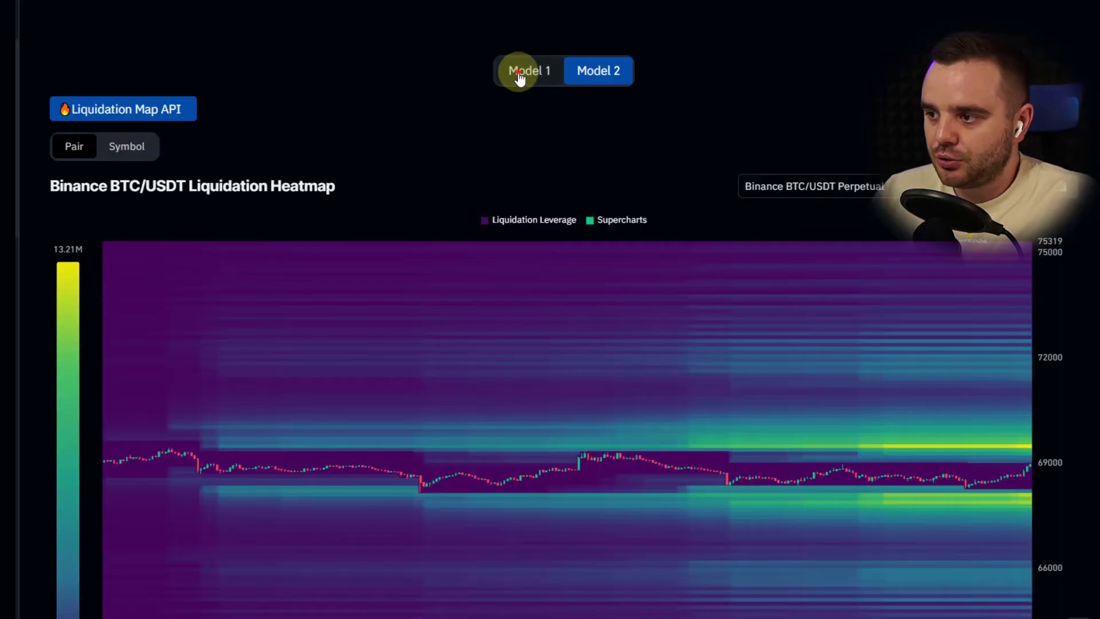
Show the Binance BTC/USDT Perpetual heatmap on Model 2 over 24 hours, toggling Symbol then back to Pair
click(573, 73)
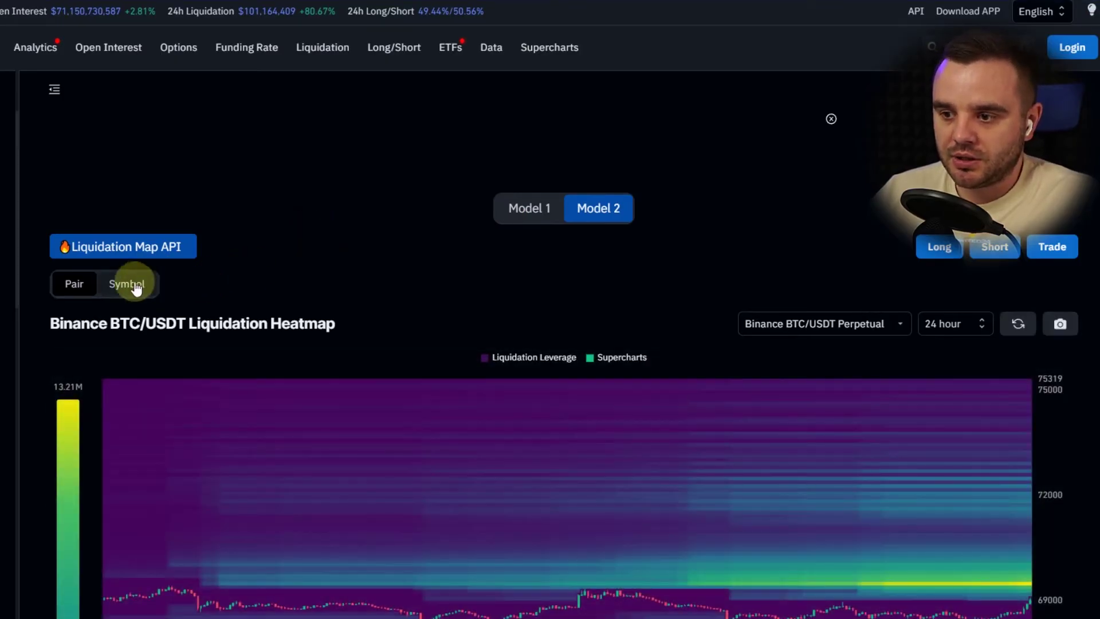
click(122, 287)
click(71, 285)
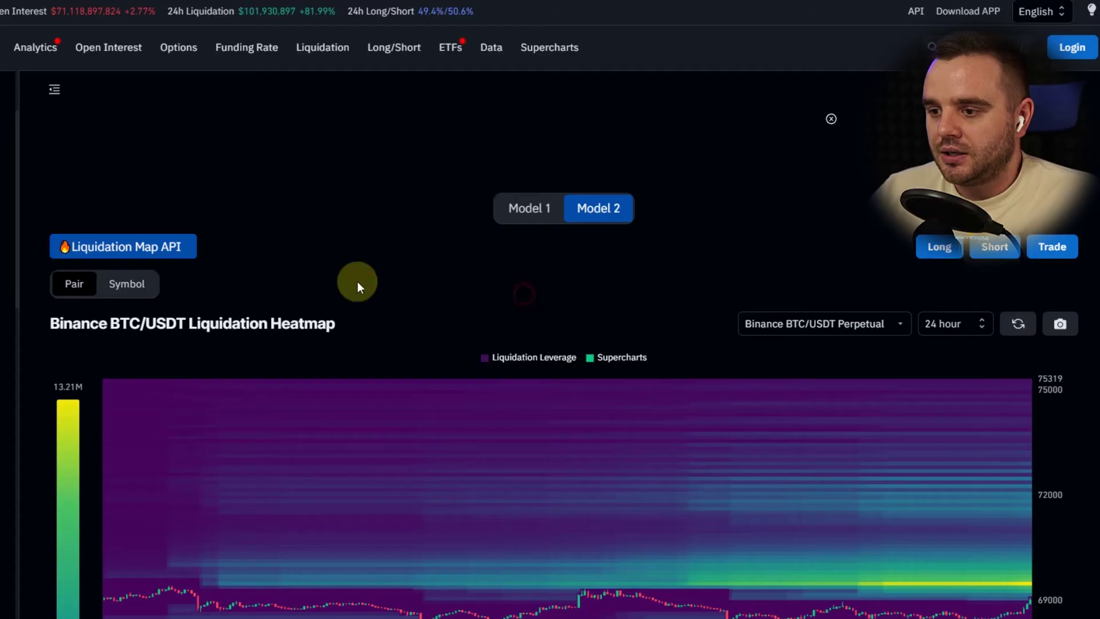
Switch to the BTC symbol-level heatmap on Model 2 and scroll down to the chart
click(125, 282)
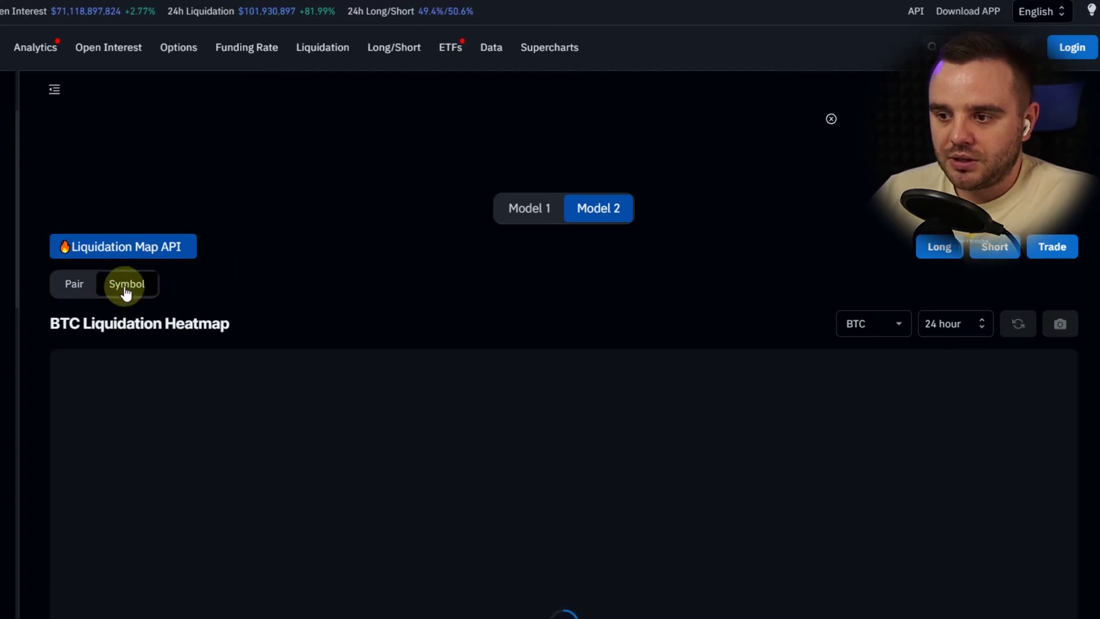
scroll(401, 232, down, 1)
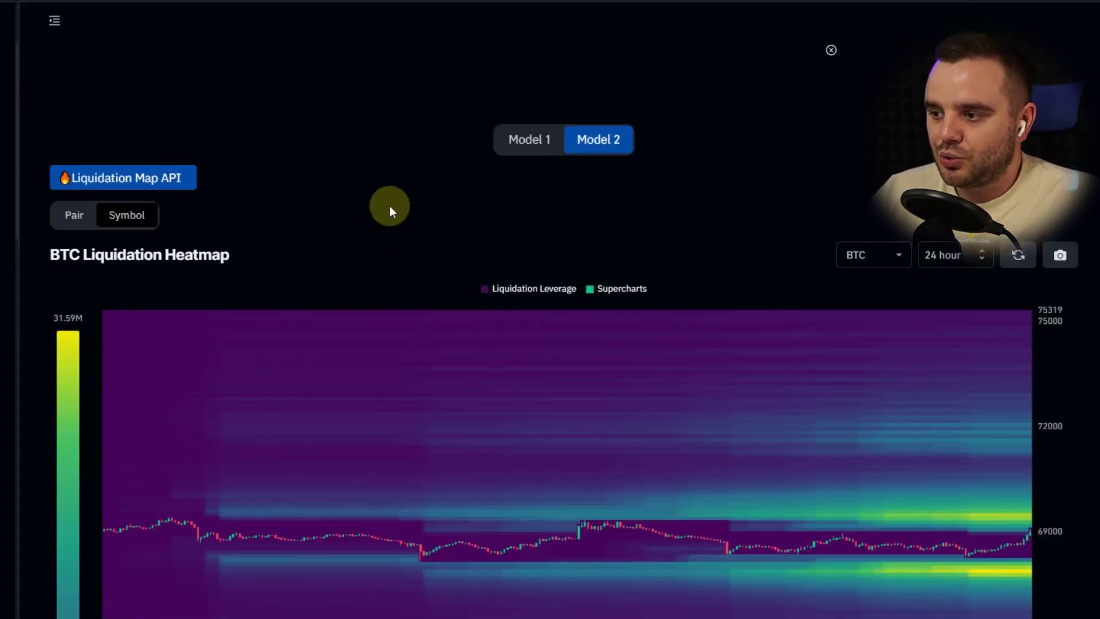
scroll(391, 211, down, 1)
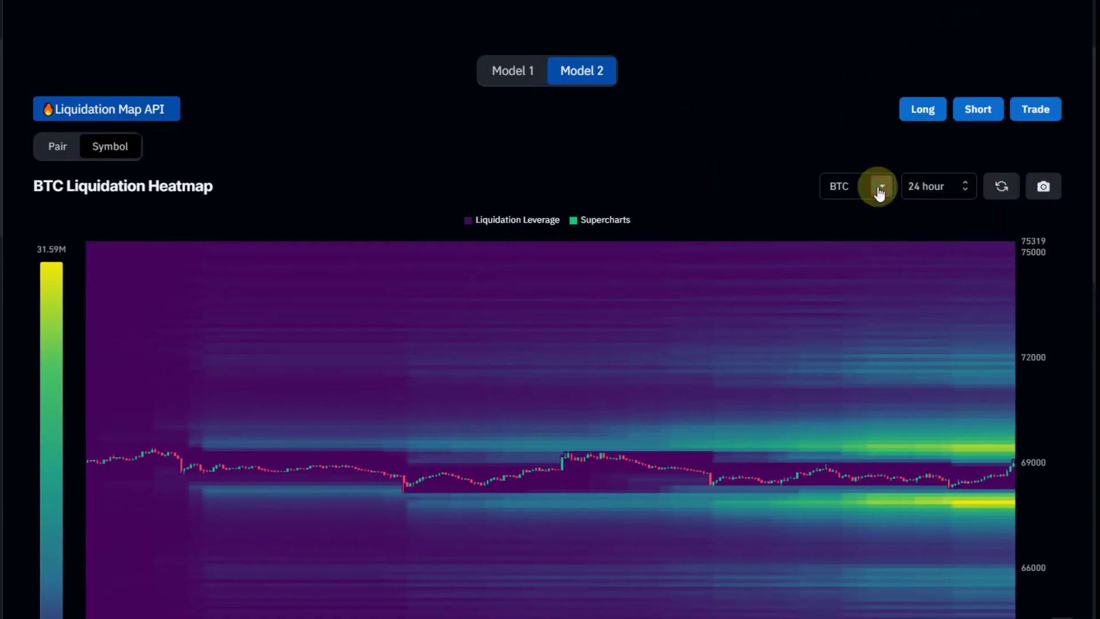
click(891, 186)
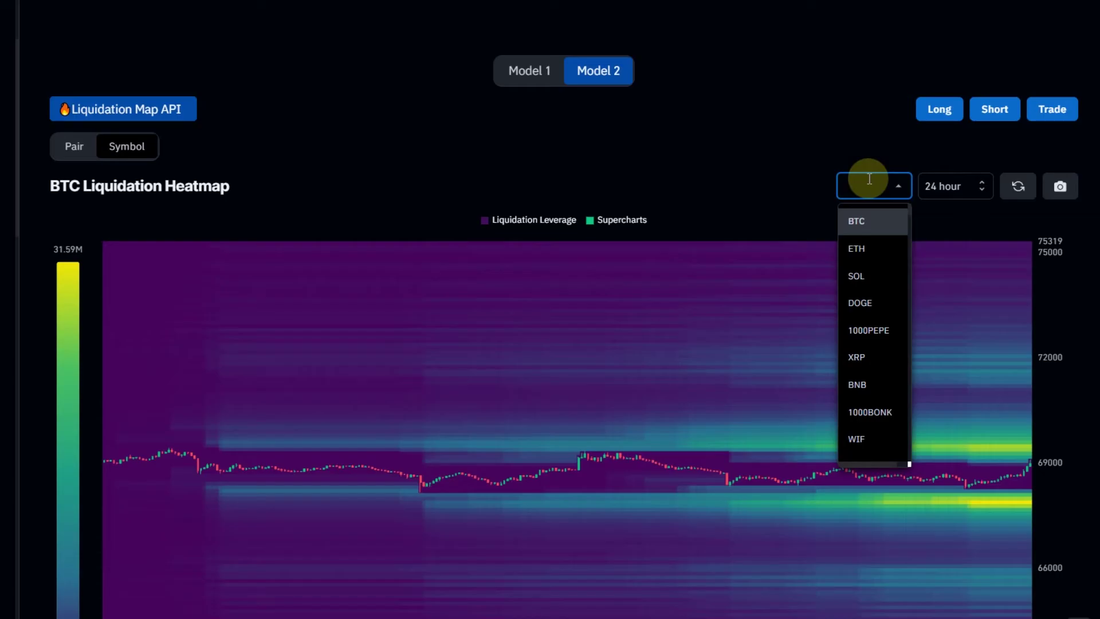
text(ton)
click(881, 228)
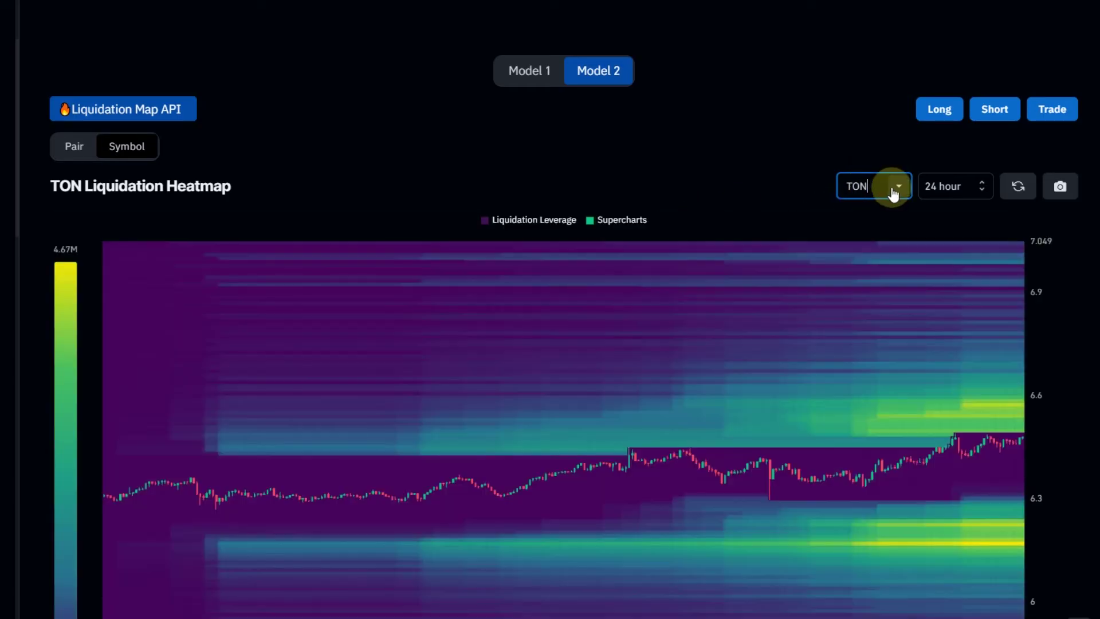
click(892, 191)
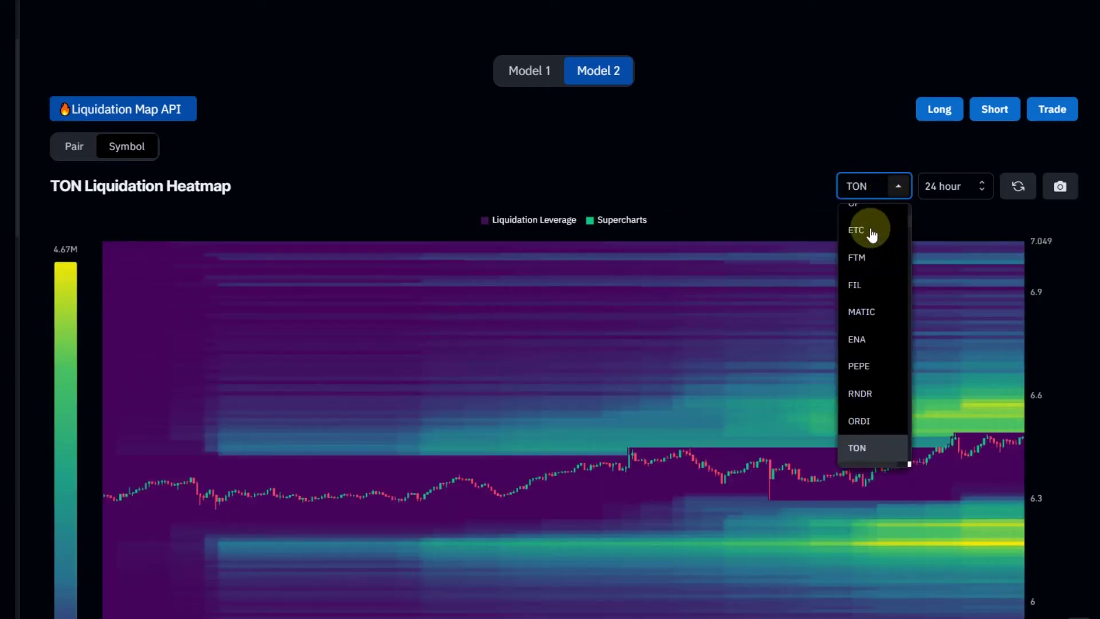
scroll(872, 247, up, 10)
key(Return)
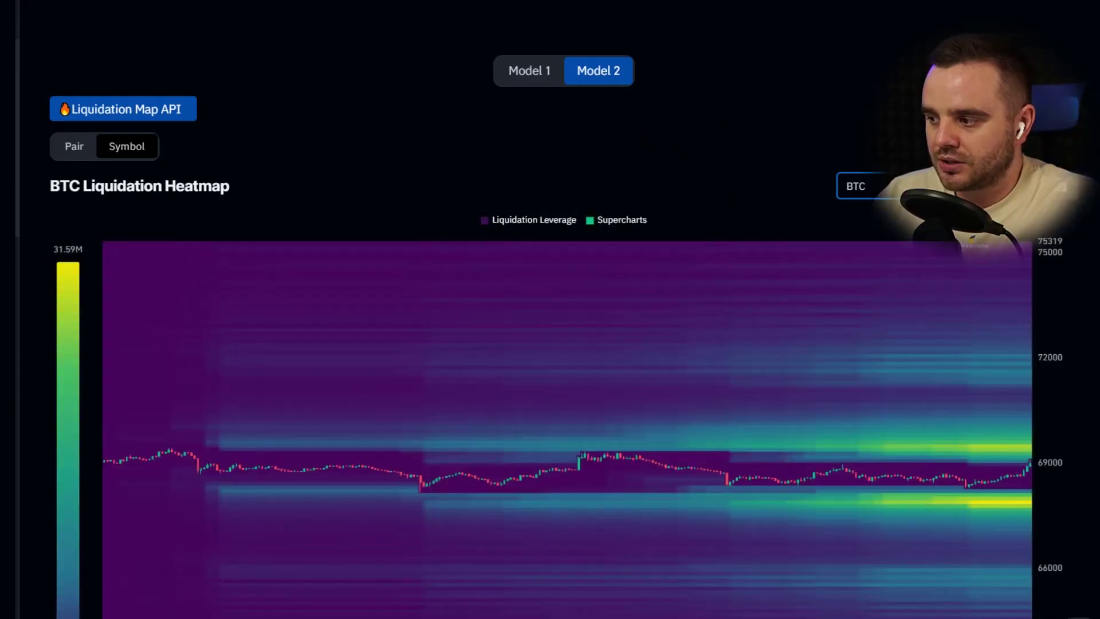
scroll(1040, 316, down, 3)
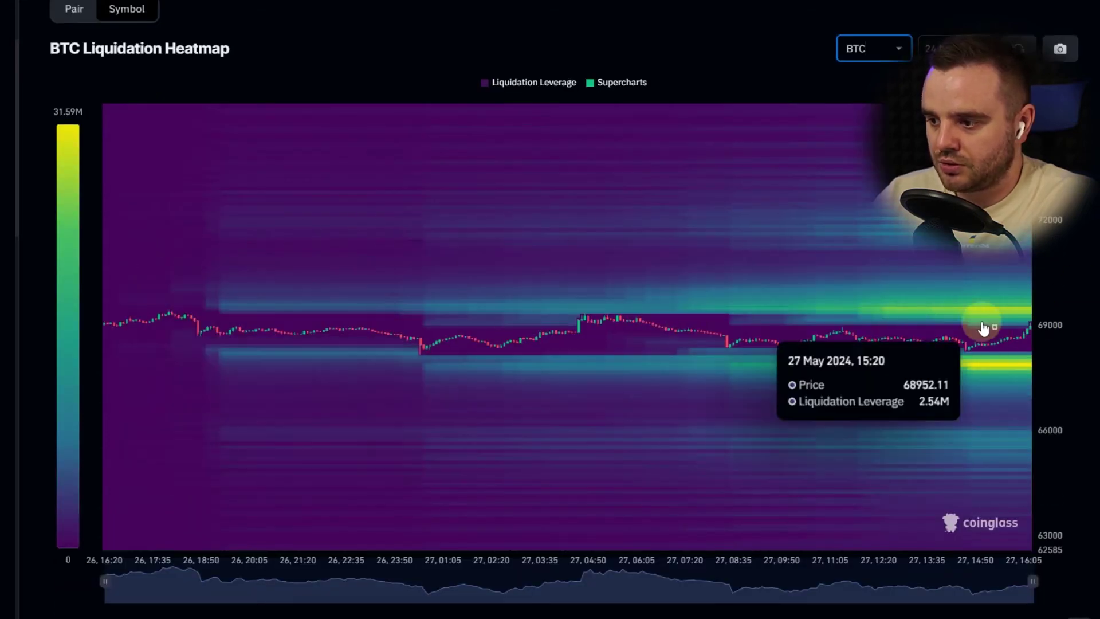
Scroll back up to the period selector above the BTC liquidation heatmap
scroll(1052, 380, up, 3)
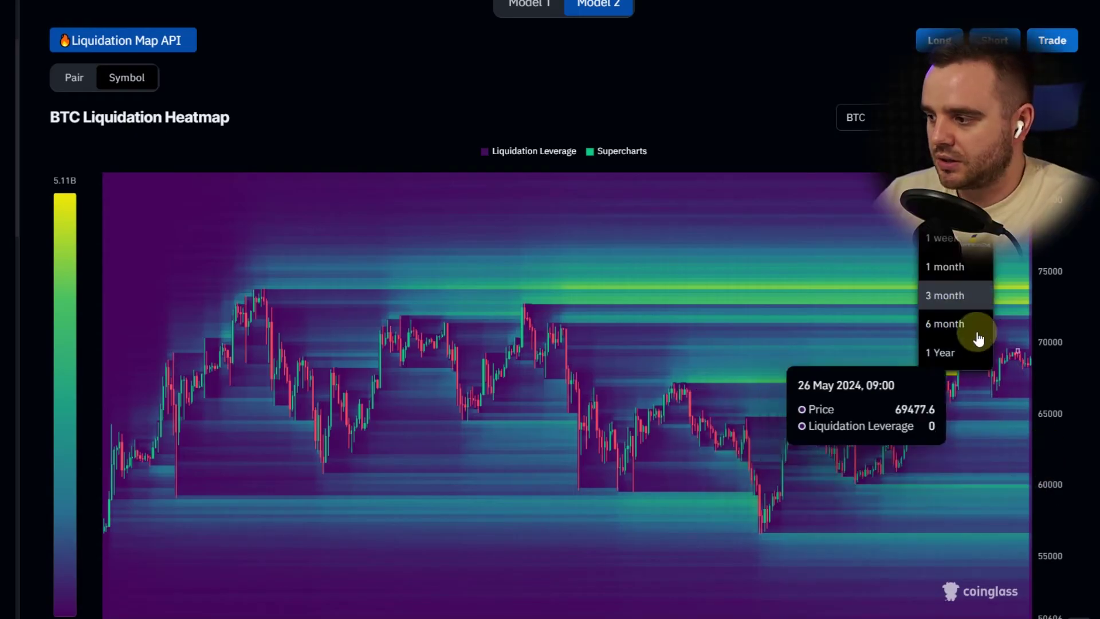
Set the BTC heatmap to 6 months and draw an arrow from the 40000 band toward 60000
click(978, 338)
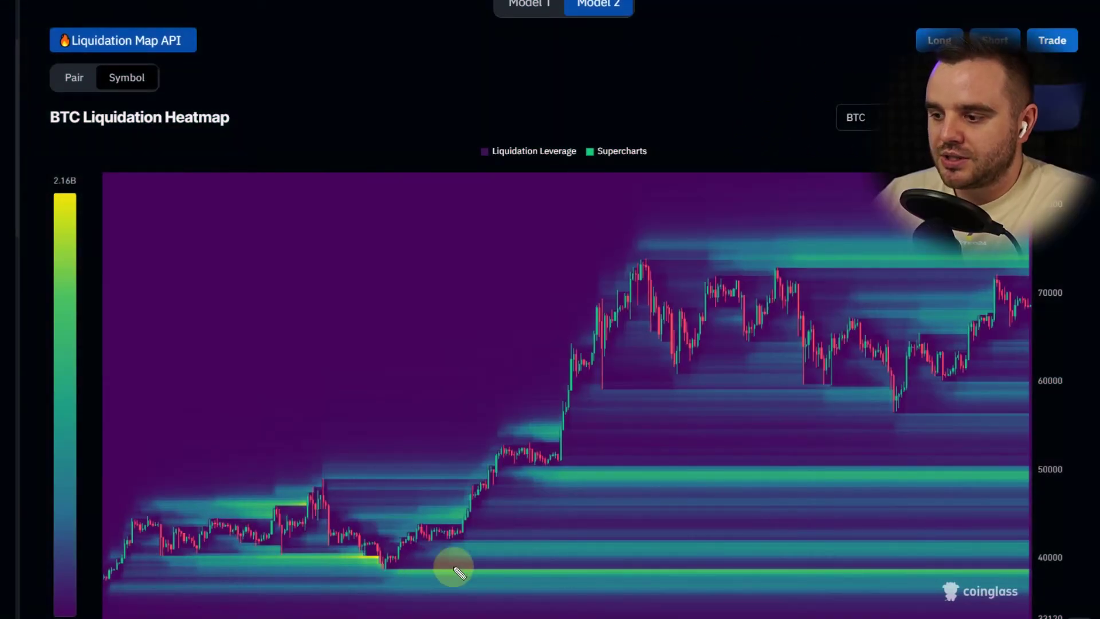
mouse_move(491, 574)
mouse_down()
mouse_move(616, 414)
mouse_move(626, 425)
mouse_up()
drag(594, 422, 624, 398)
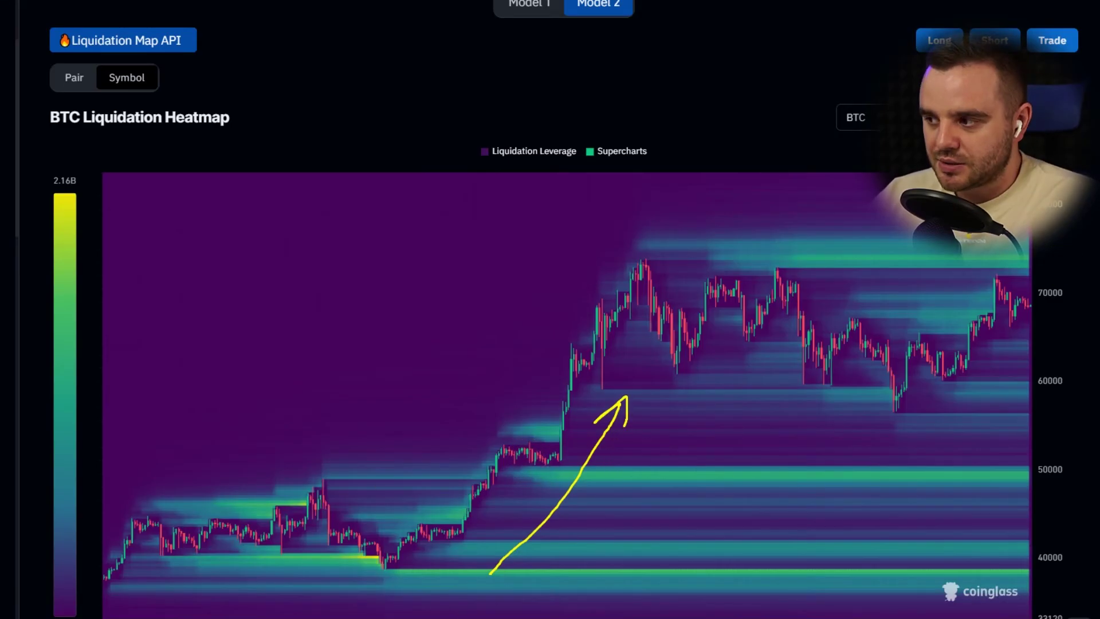
click(933, 117)
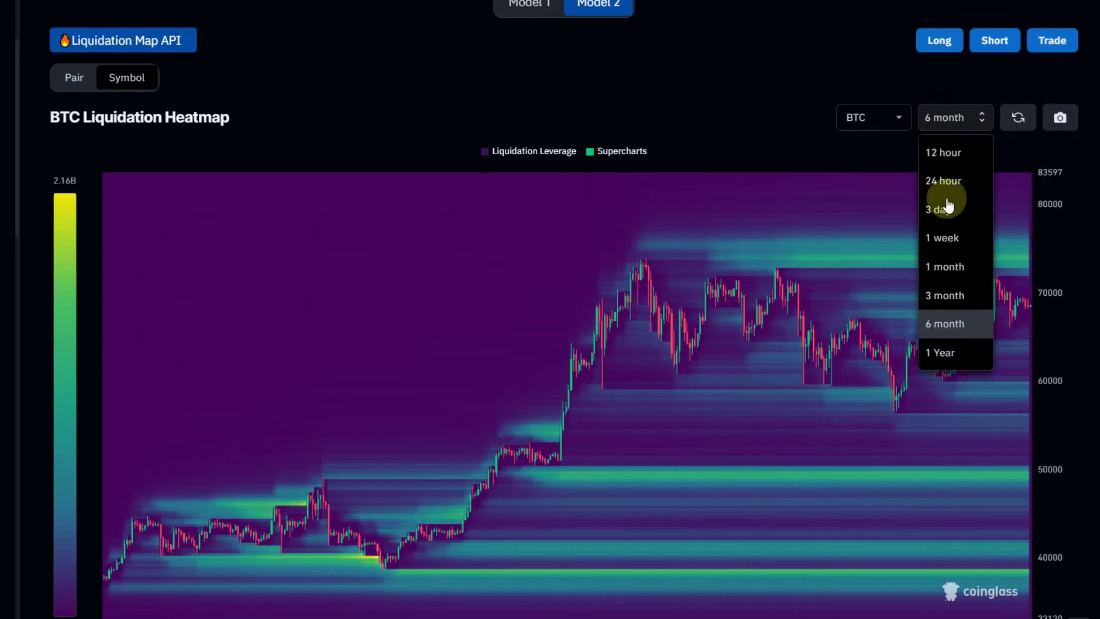
Return the BTC heatmap to a 3 month range and erase the hand-drawn annotations
click(950, 298)
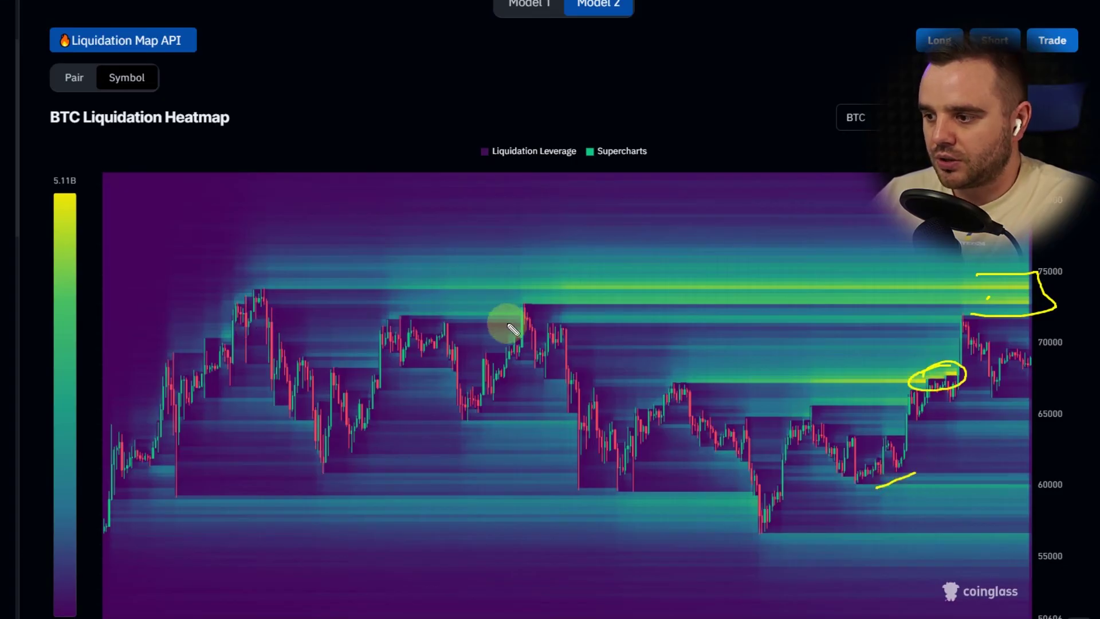
key(e)
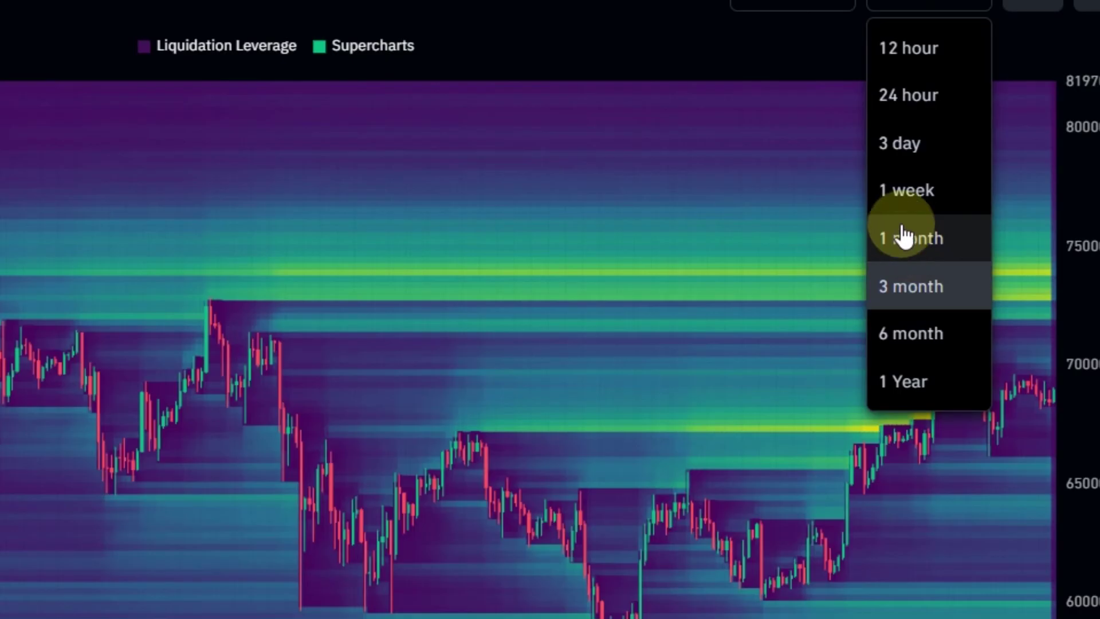
Select the 1 week range, then circle where ETH's price meets the yellow liquidation line near 9 Apr
click(913, 197)
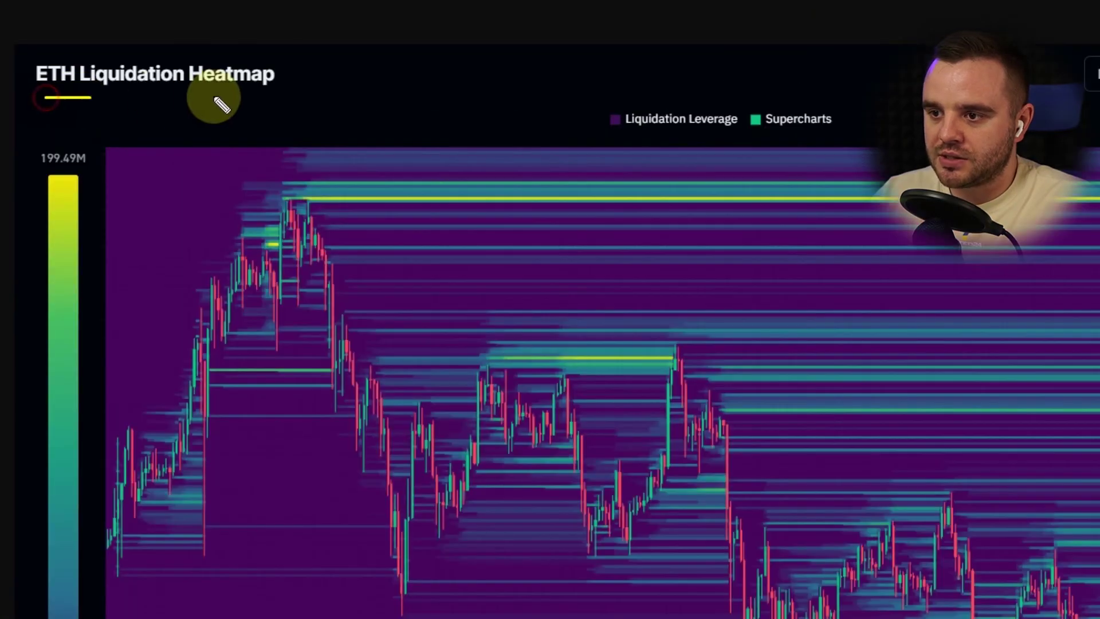
drag(668, 359, 677, 354)
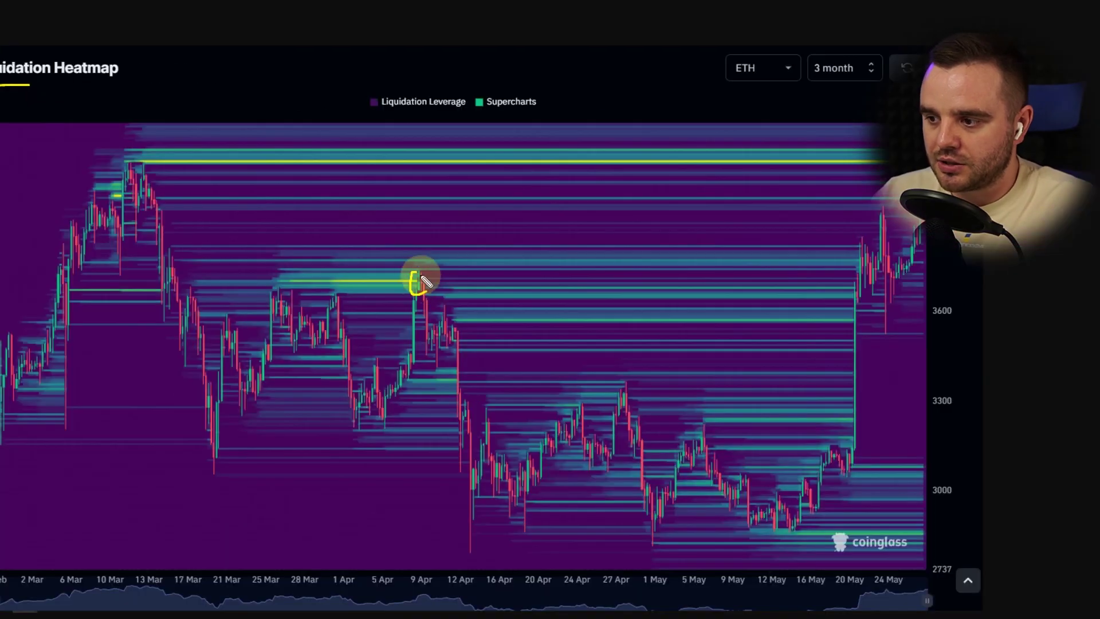